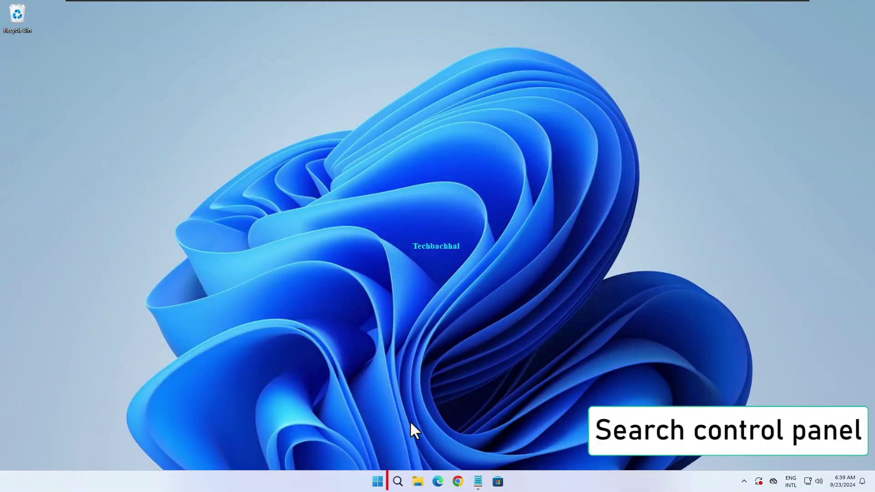
# Search Windows for 'control' and open Control Panel from the results
pyautogui.click(399, 482)
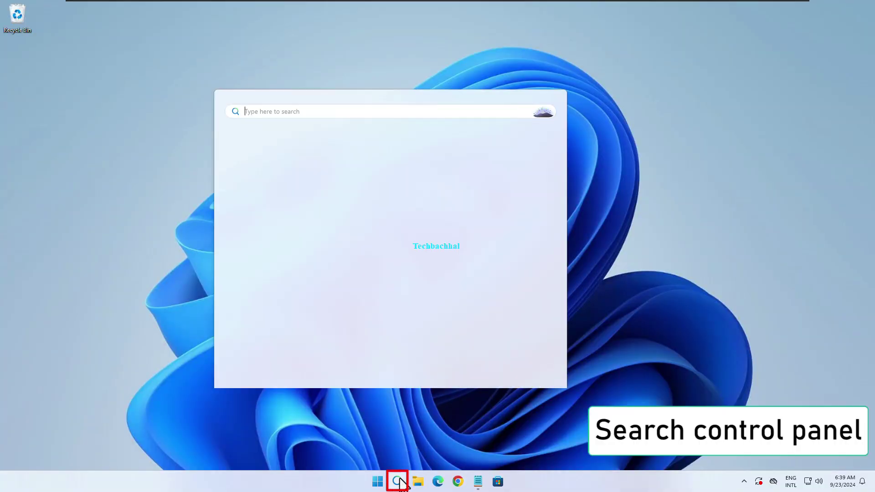
pyautogui.write('co')
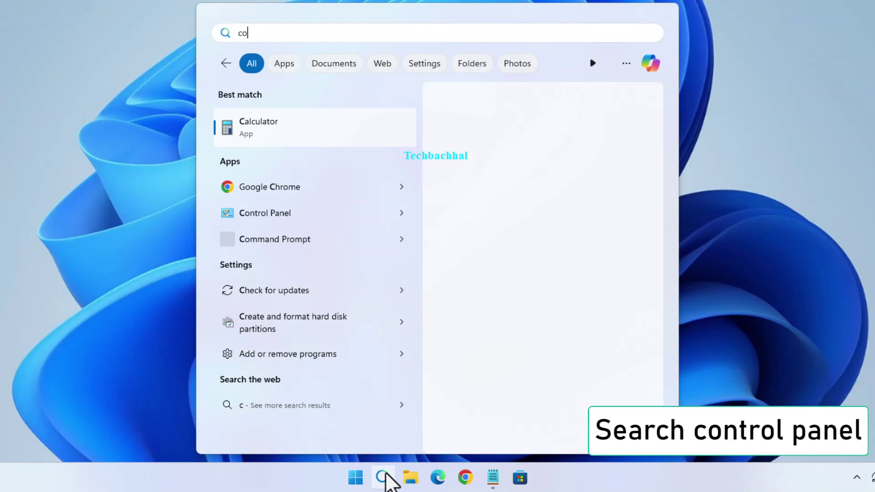
pyautogui.write('ntrol')
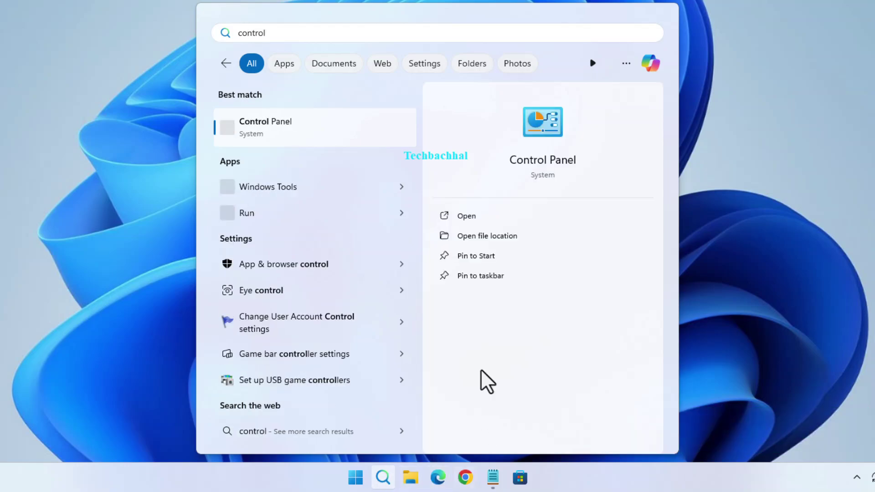
pyautogui.click(294, 133)
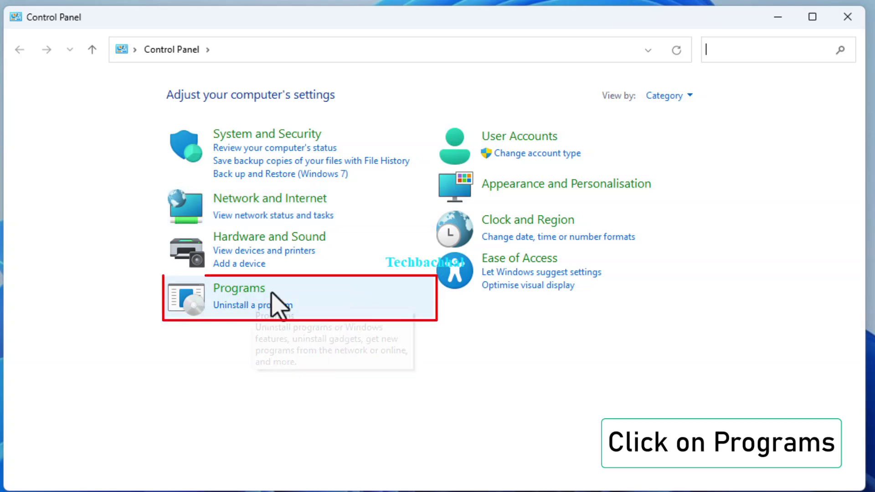
# Go through the Programs category to the Programs and Features list of installed programs
pyautogui.click(237, 292)
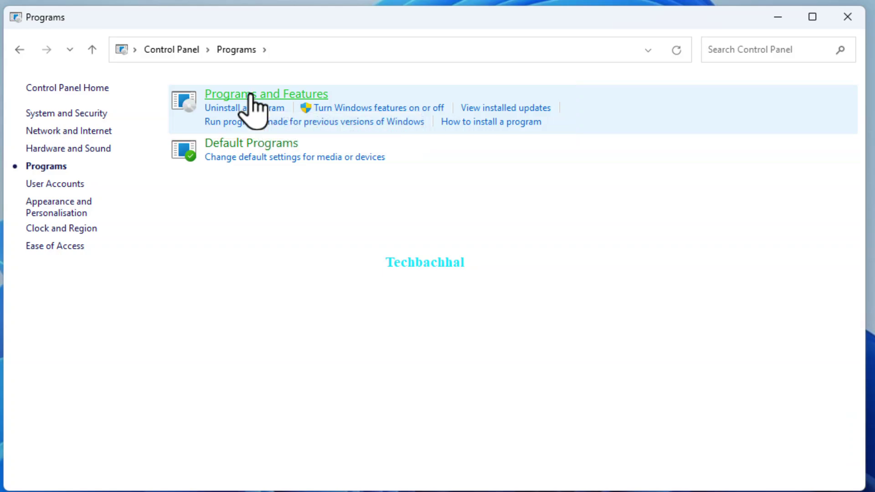
pyautogui.click(251, 95)
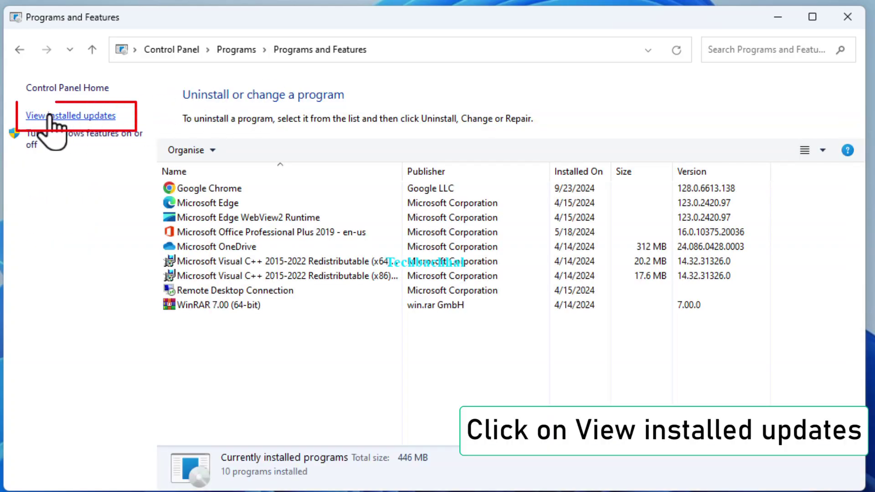
# Uninstall update KB5036212 from installed updates, then close Settings and Programs and Features
pyautogui.click(77, 117)
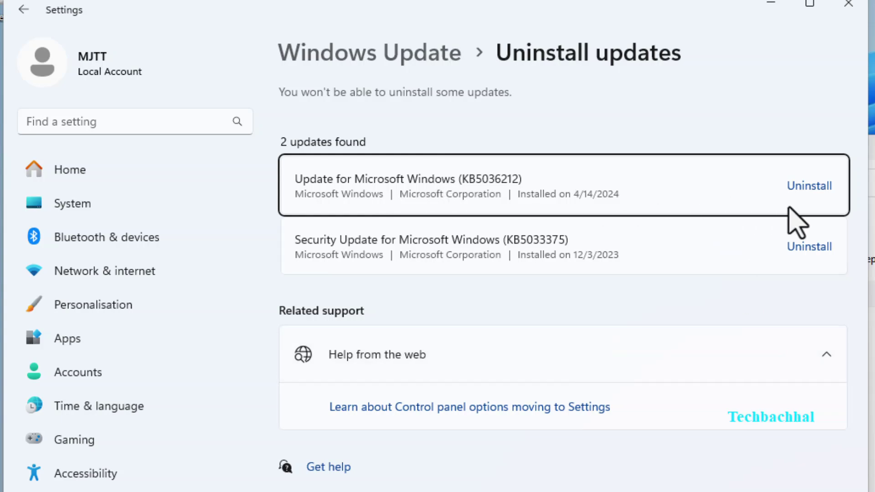
pyautogui.click(807, 189)
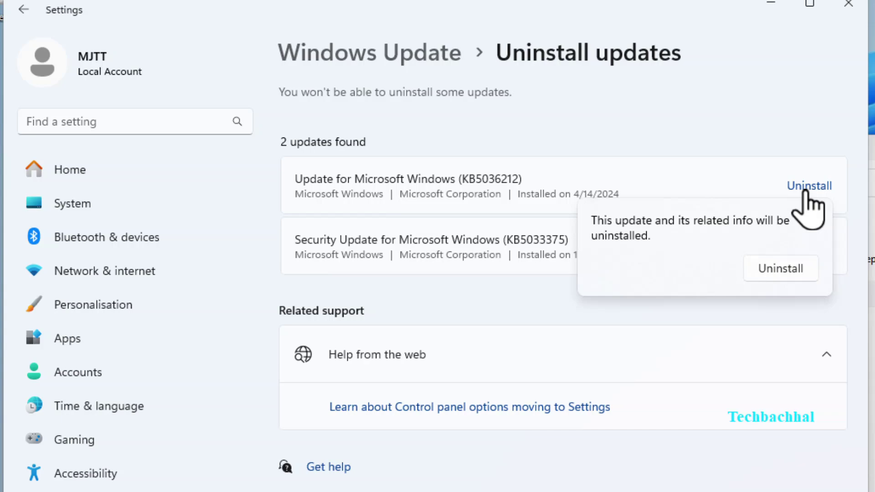
pyautogui.click(787, 272)
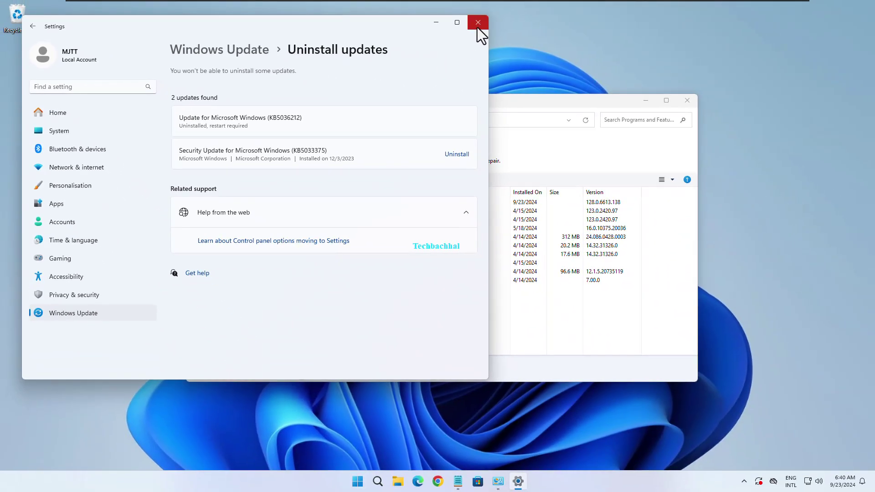
pyautogui.click(477, 27)
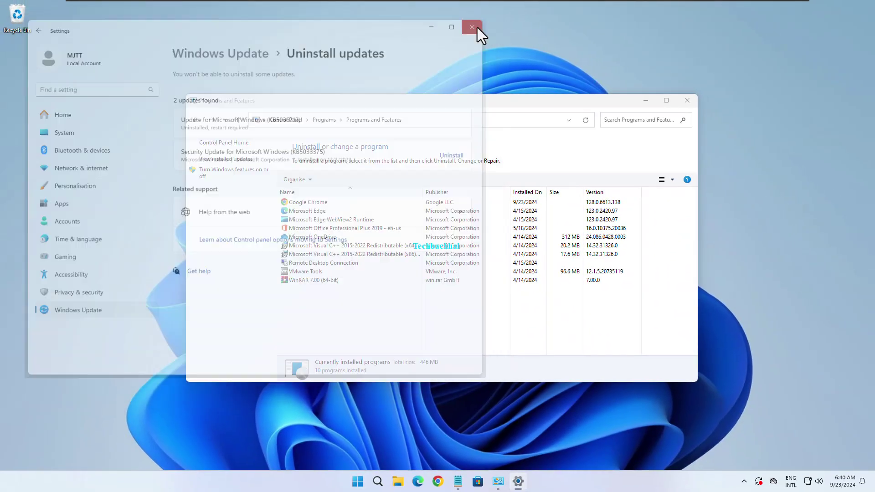
pyautogui.click(687, 101)
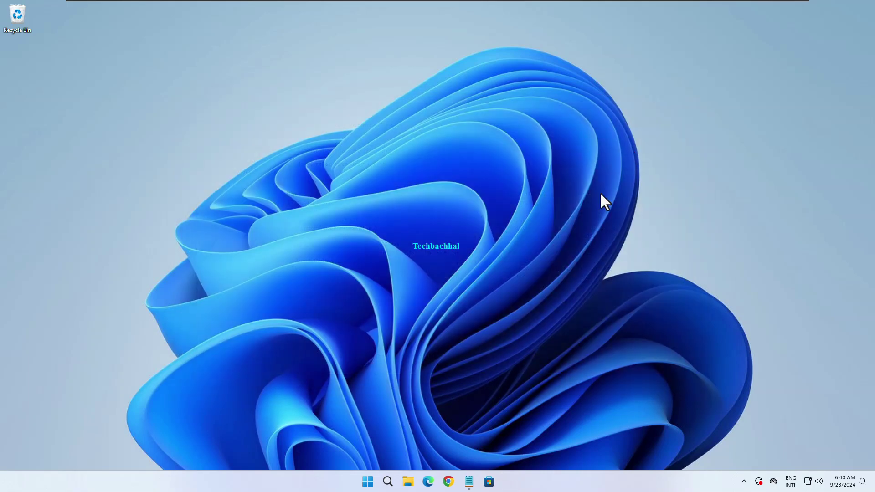
pyautogui.rightClick(378, 482)
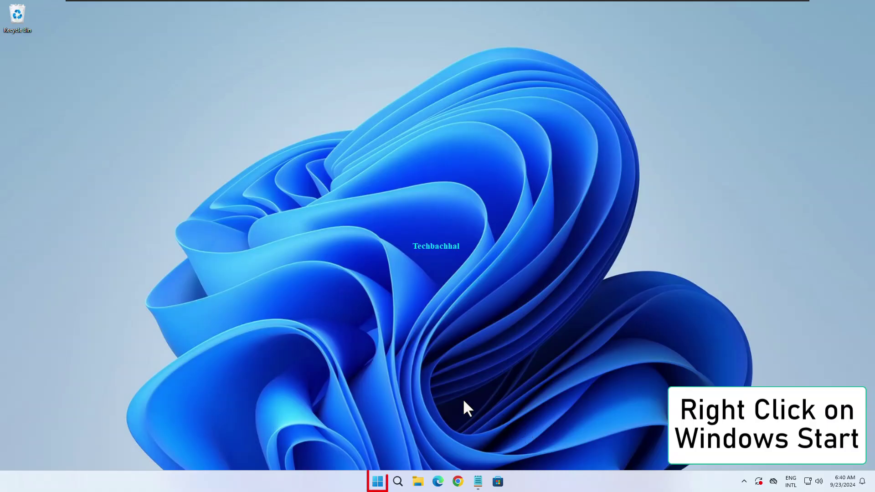
# Launch Settings from the Start quick menu and scroll Windows Update down to More options
pyautogui.rightClick(378, 483)
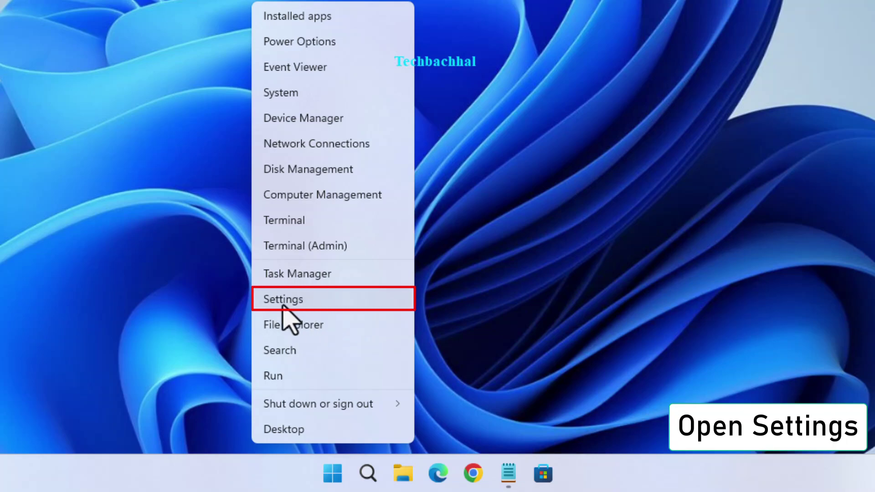
pyautogui.click(300, 303)
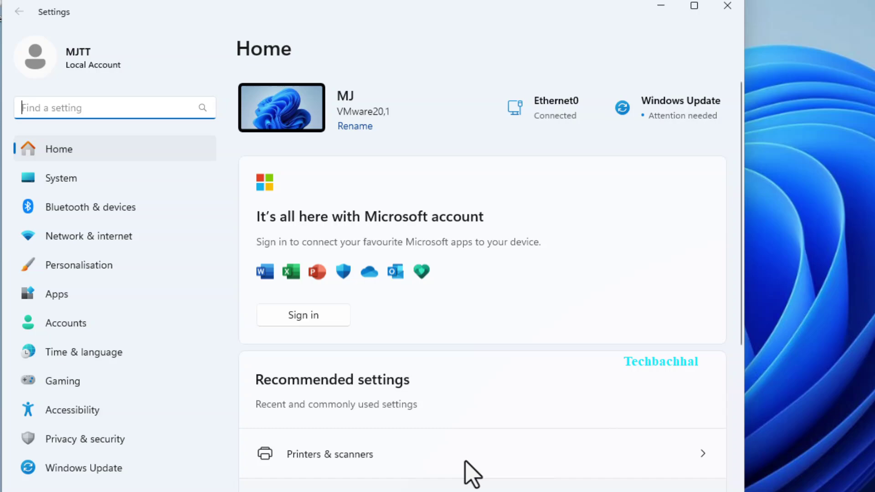
pyautogui.click(72, 469)
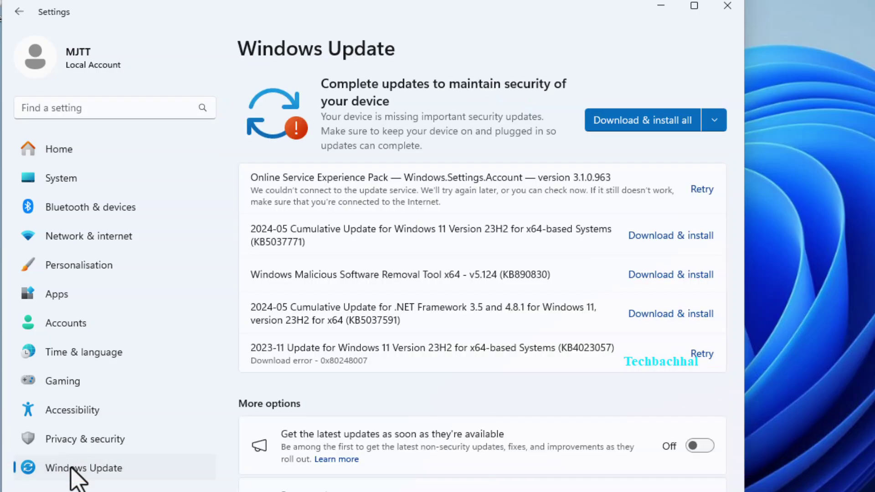
pyautogui.scroll(-5, 256, 477)
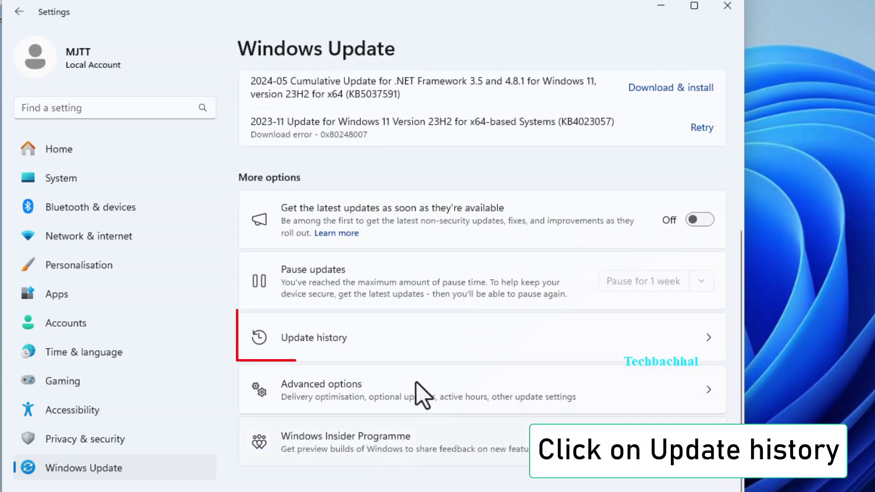
# Uninstall security update KB5033375 via Update history > Uninstall updates
pyautogui.click(360, 351)
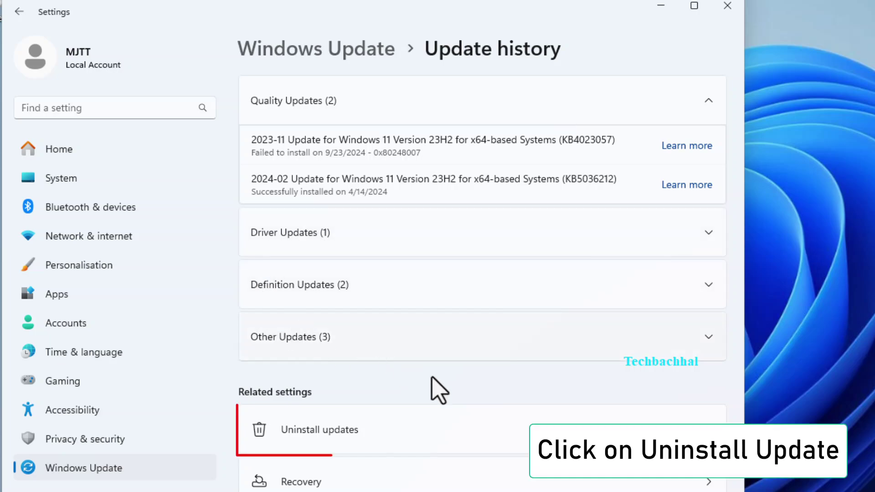
pyautogui.click(433, 440)
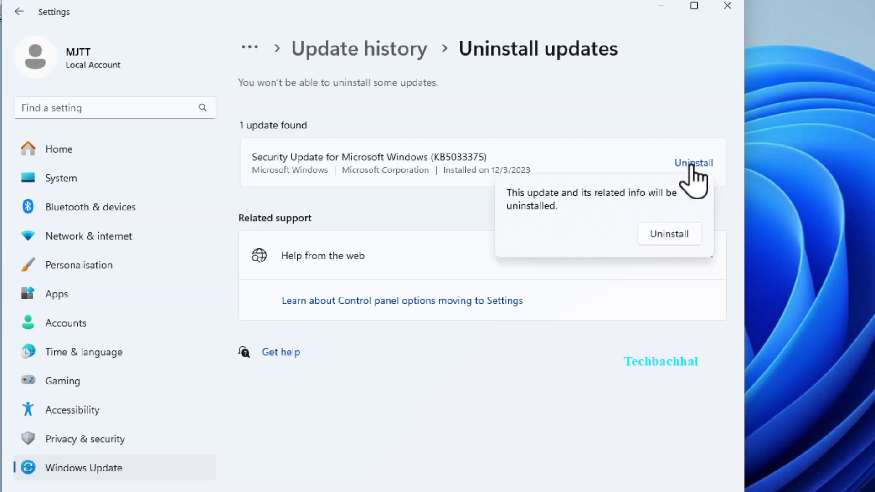
pyautogui.click(682, 235)
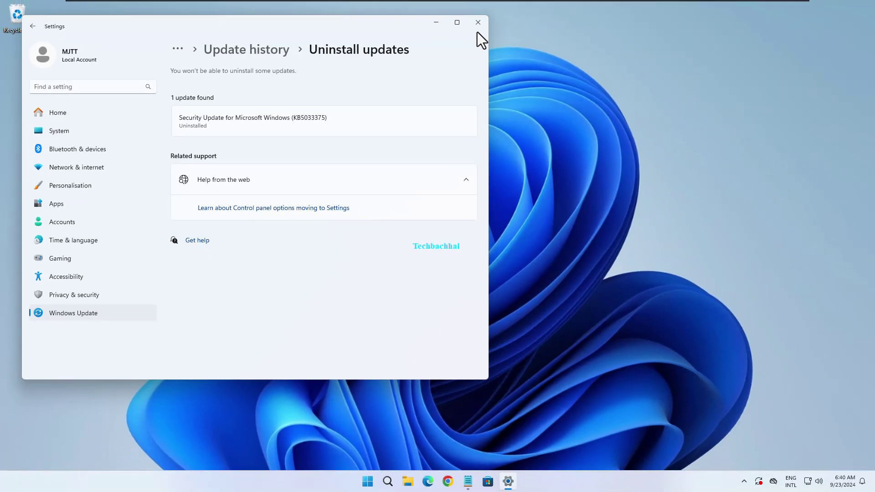
# Close Settings and restart the PC from the Start quick menu's power options
pyautogui.click(477, 27)
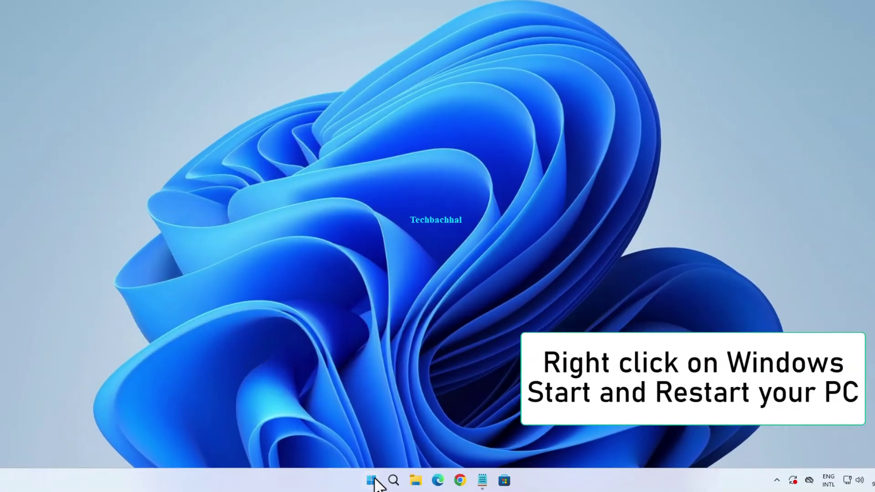
pyautogui.rightClick(381, 482)
pyautogui.moveTo(319, 405)
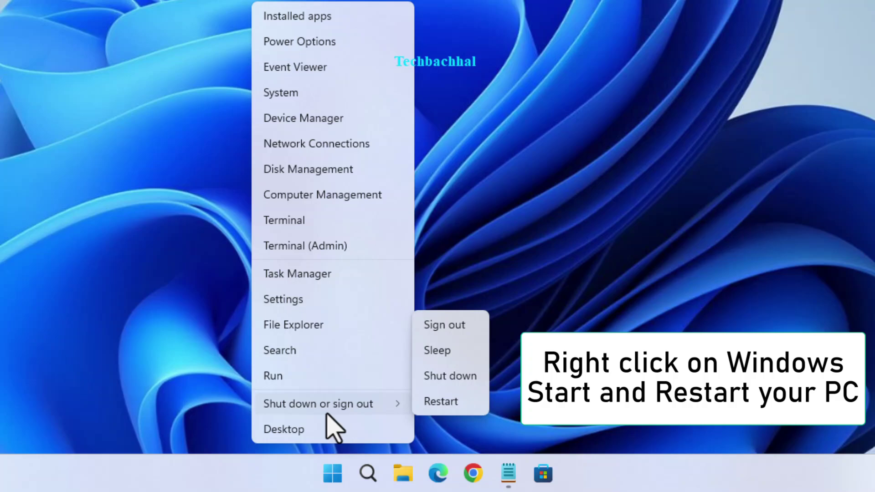
pyautogui.click(454, 402)
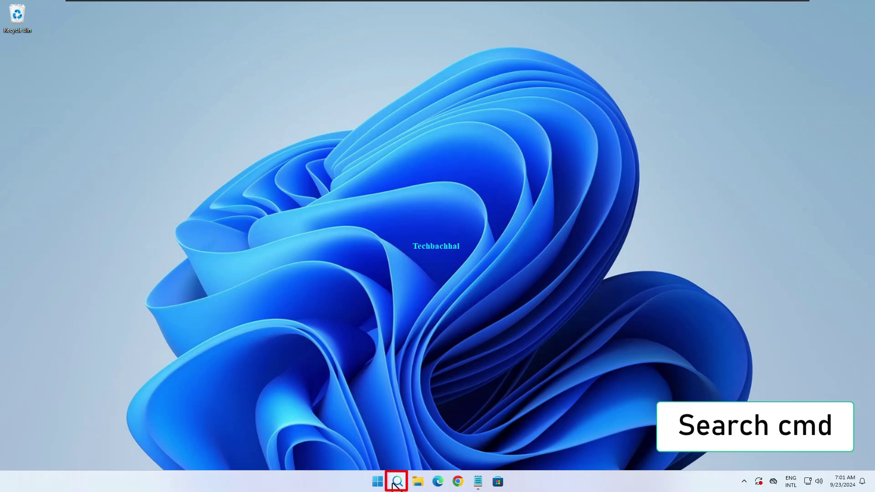
# Search for 'cmd' and launch Command Prompt as administrator
pyautogui.click(397, 482)
pyautogui.write('cmd')
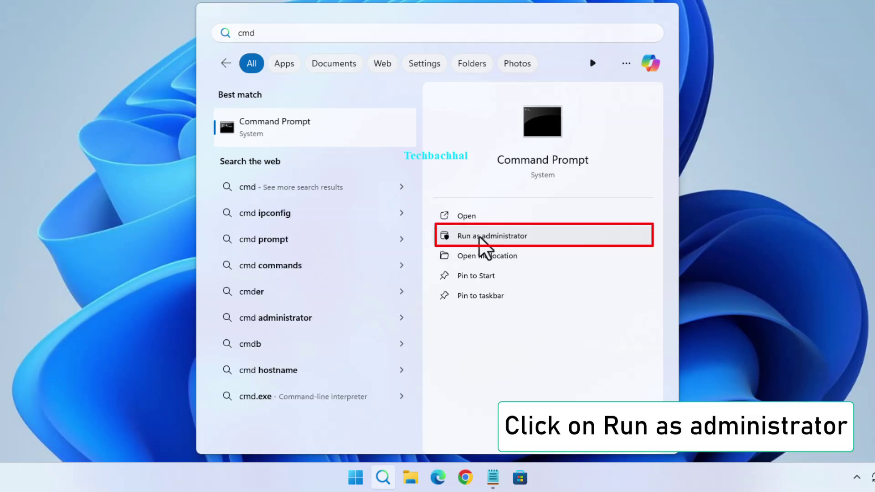
pyautogui.click(478, 235)
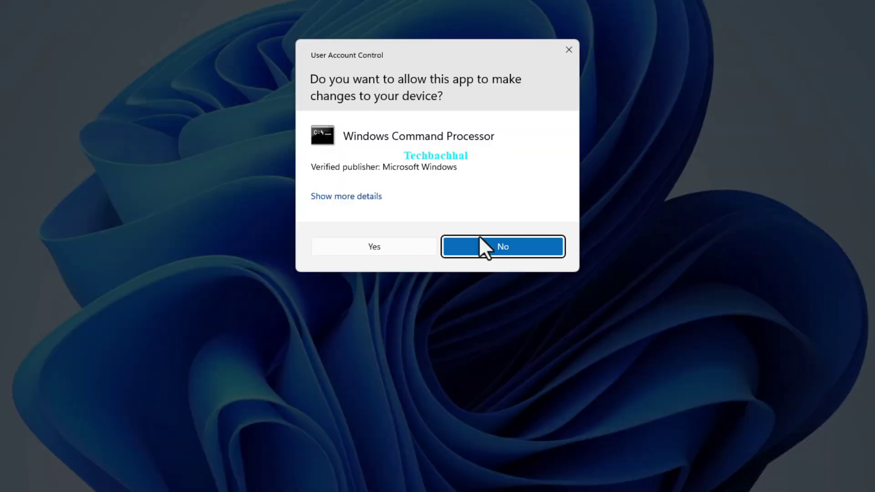
# Approve UAC and run 'wmic qfe list brief /format:table', copied from Notepad, in the console
pyautogui.click(378, 247)
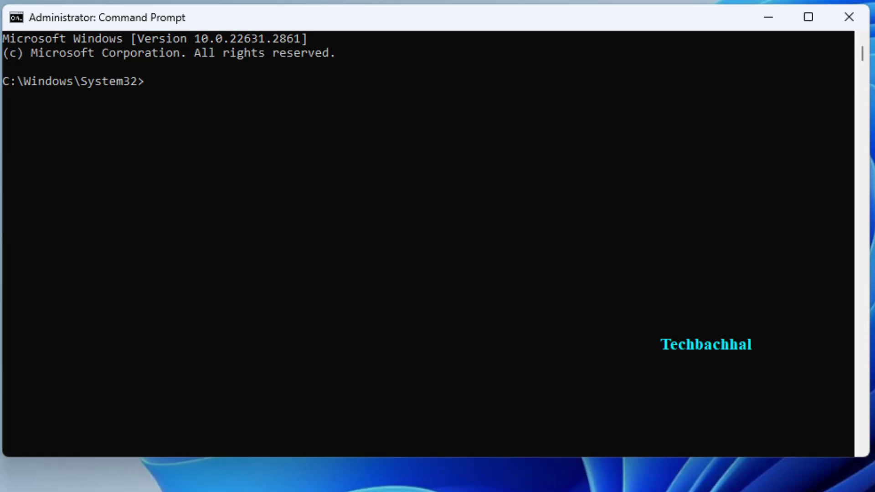
pyautogui.hotkey('alt', 'Tab')
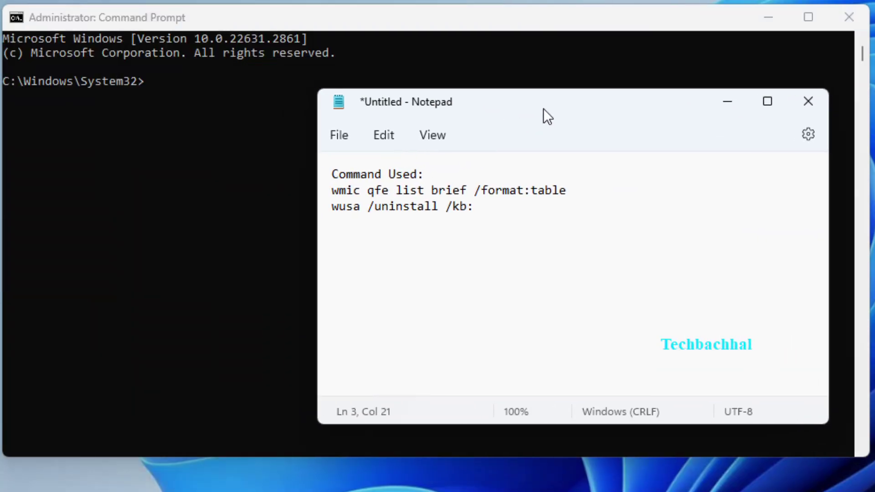
pyautogui.moveTo(543, 108); pyautogui.dragTo(564, 86)
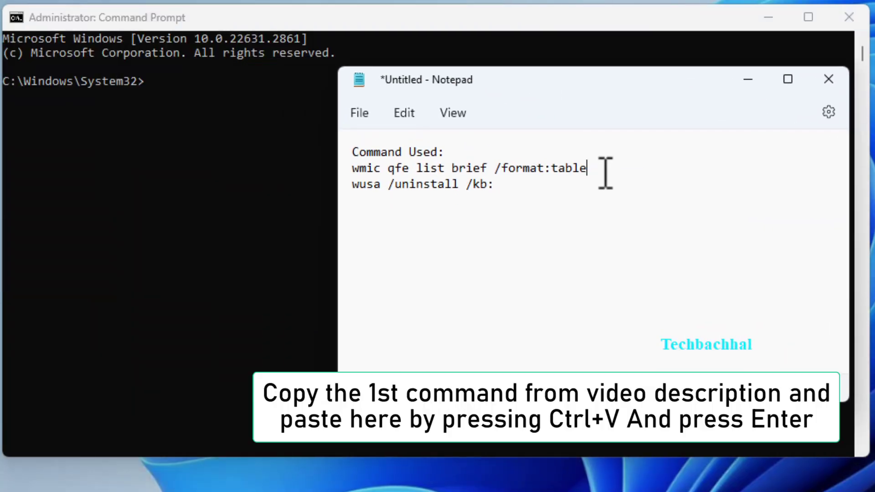
pyautogui.moveTo(588, 170)
pyautogui.mouseDown()
pyautogui.moveTo(410, 156)
pyautogui.moveTo(344, 171)
pyautogui.mouseUp()
pyautogui.hotkey('ctrl', 'c')
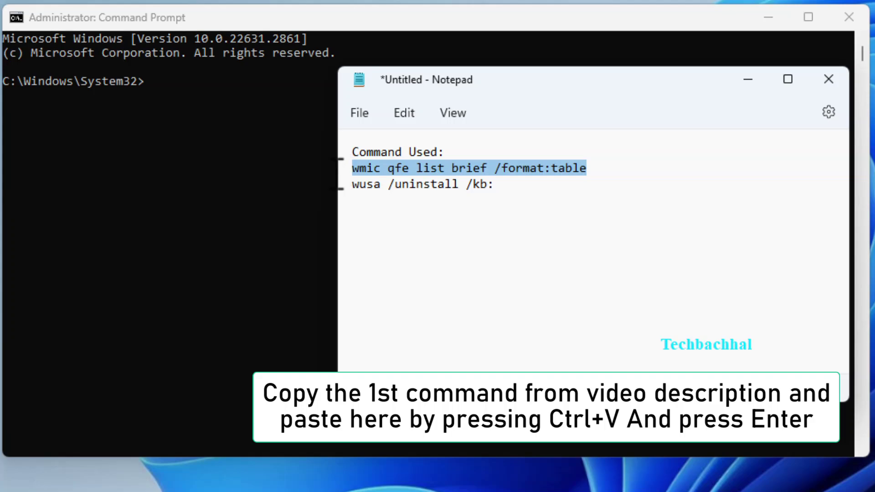
pyautogui.click(224, 110)
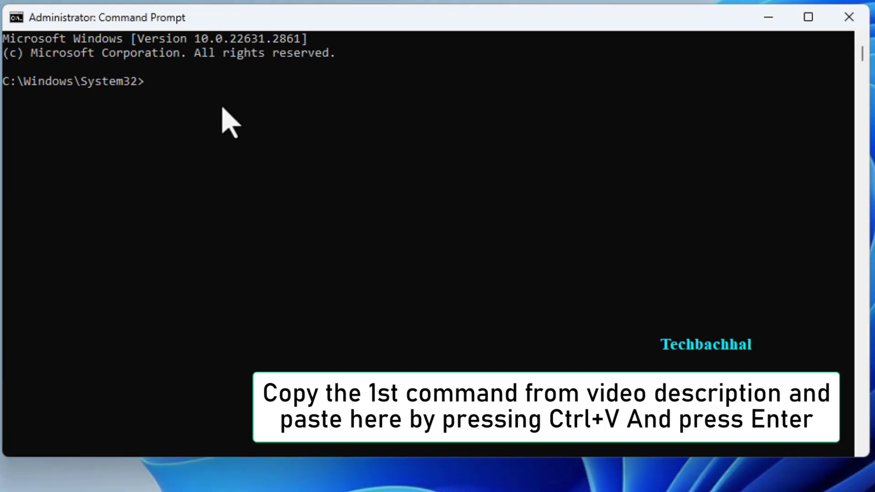
pyautogui.hotkey('ctrl', 'v')
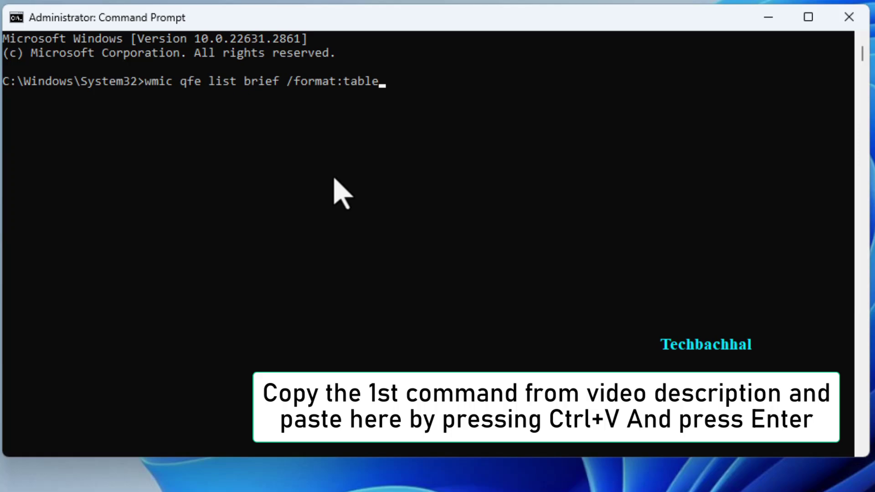
pyautogui.press('Return')
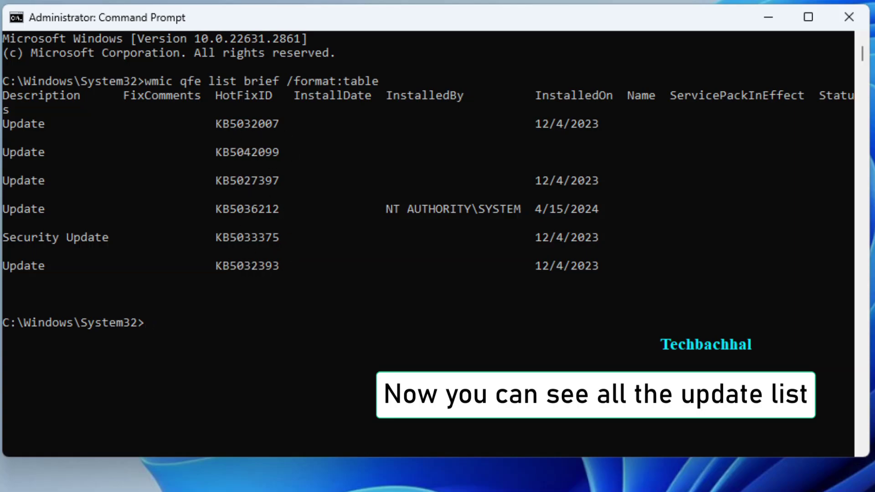
# Copy update number 5036212 from the console's HotFixID column
pyautogui.hotkey('alt', 'Tab')
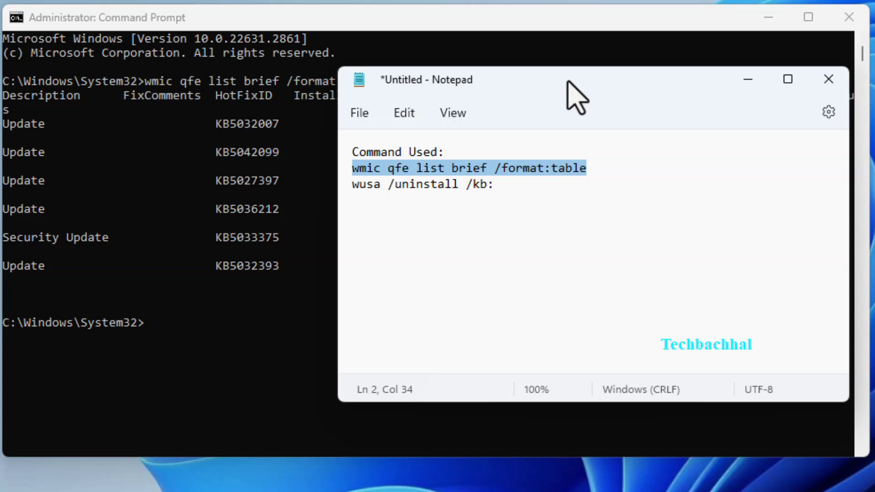
pyautogui.click(520, 187)
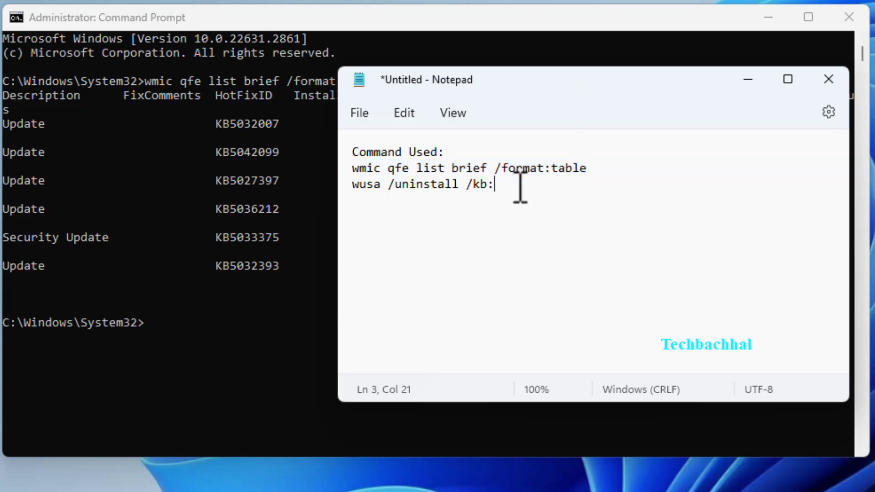
pyautogui.click(230, 209)
pyautogui.moveTo(231, 210); pyautogui.dragTo(271, 212)
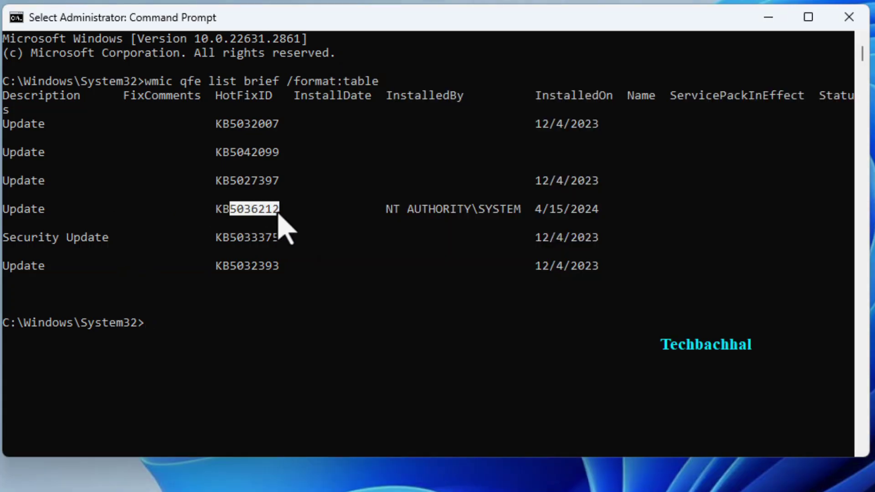
pyautogui.hotkey('ctrl', 'c')
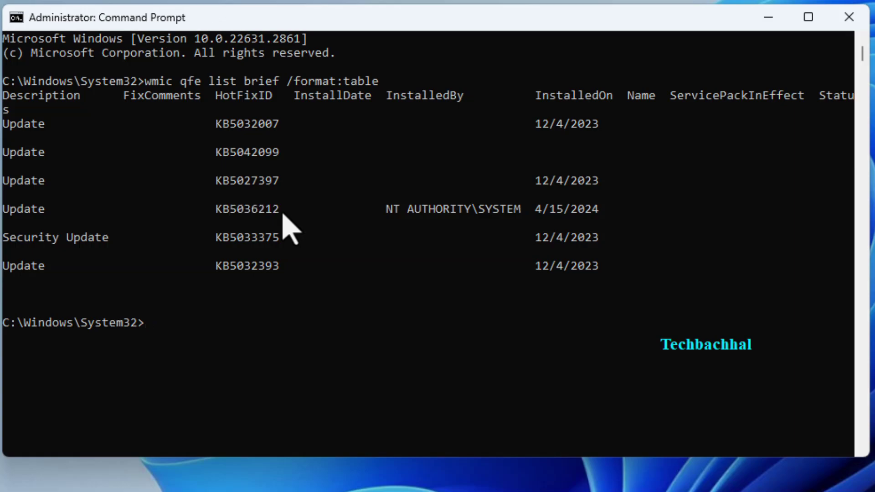
# Complete and copy the Notepad line 'wusa /uninstall /kb:5036212', then return to the console
pyautogui.hotkey('alt', 'Tab')
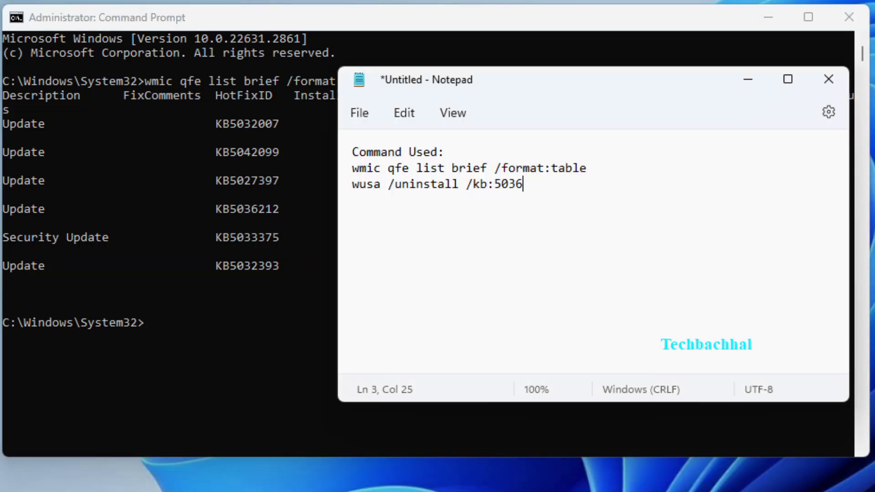
pyautogui.moveTo(497, 187); pyautogui.dragTo(552, 197)
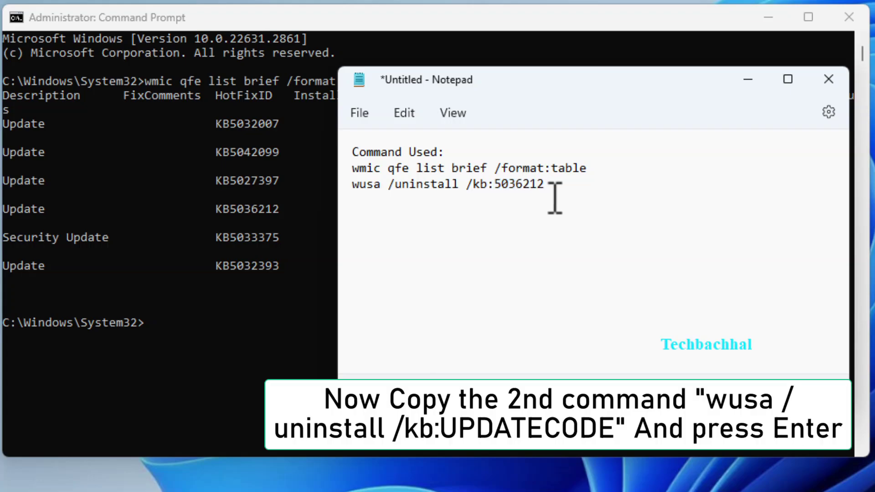
pyautogui.moveTo(555, 186); pyautogui.dragTo(360, 205)
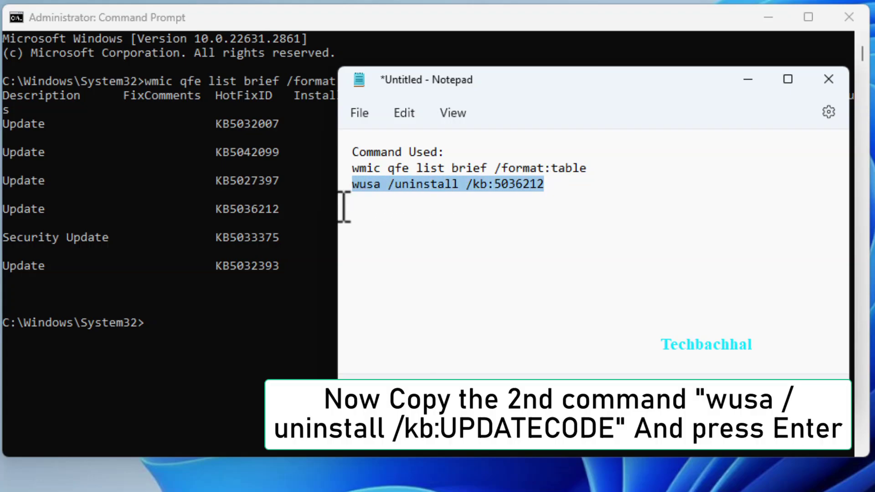
pyautogui.click(748, 80)
pyautogui.click(231, 317)
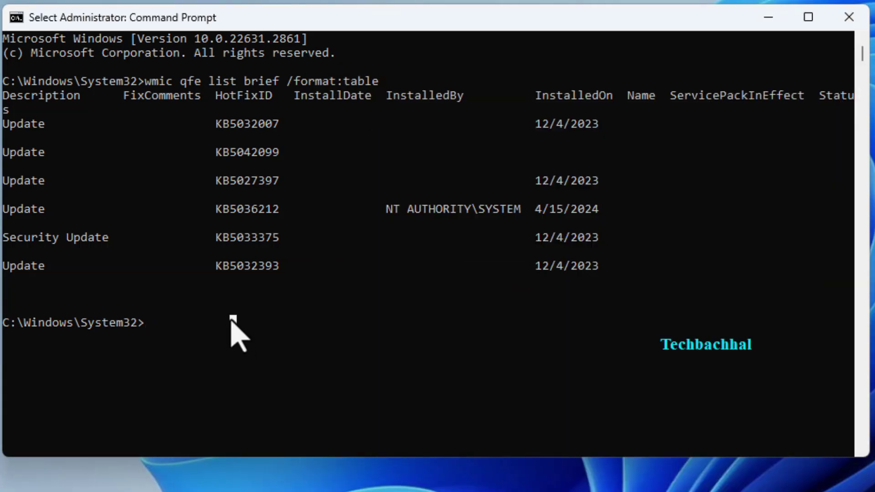
# Run 'wusa /uninstall /kb:5036212' and let the Standalone Installer remove the update
pyautogui.hotkey('ctrl', 'v')
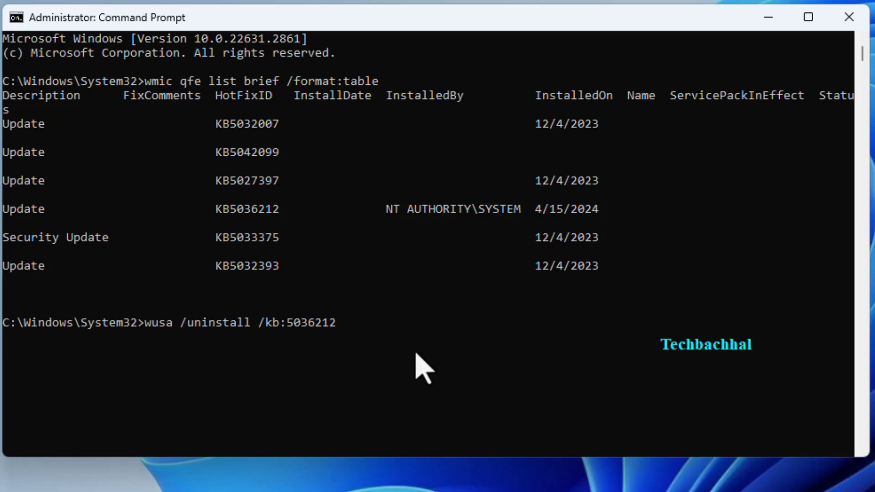
pyautogui.press('Return')
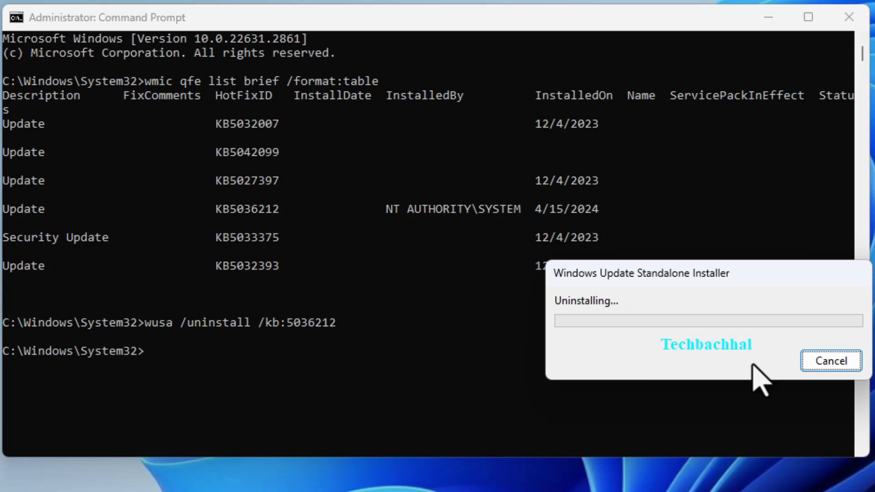
pyautogui.moveTo(785, 278); pyautogui.dragTo(719, 289)
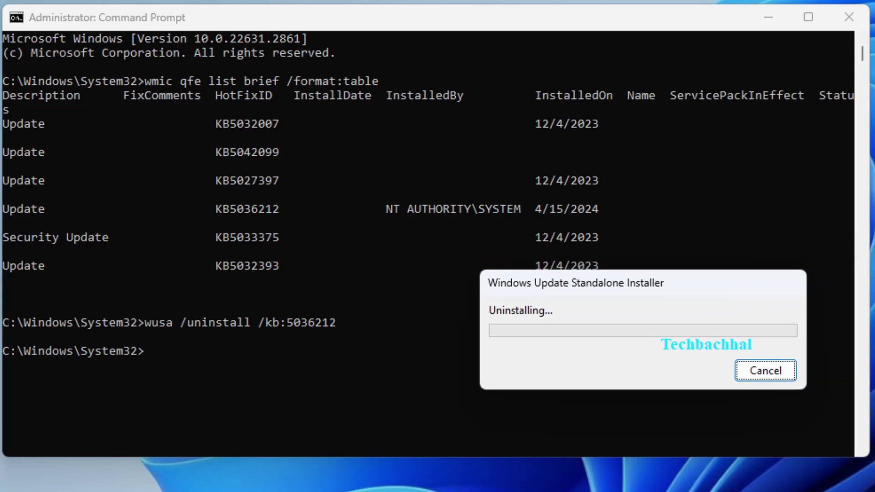